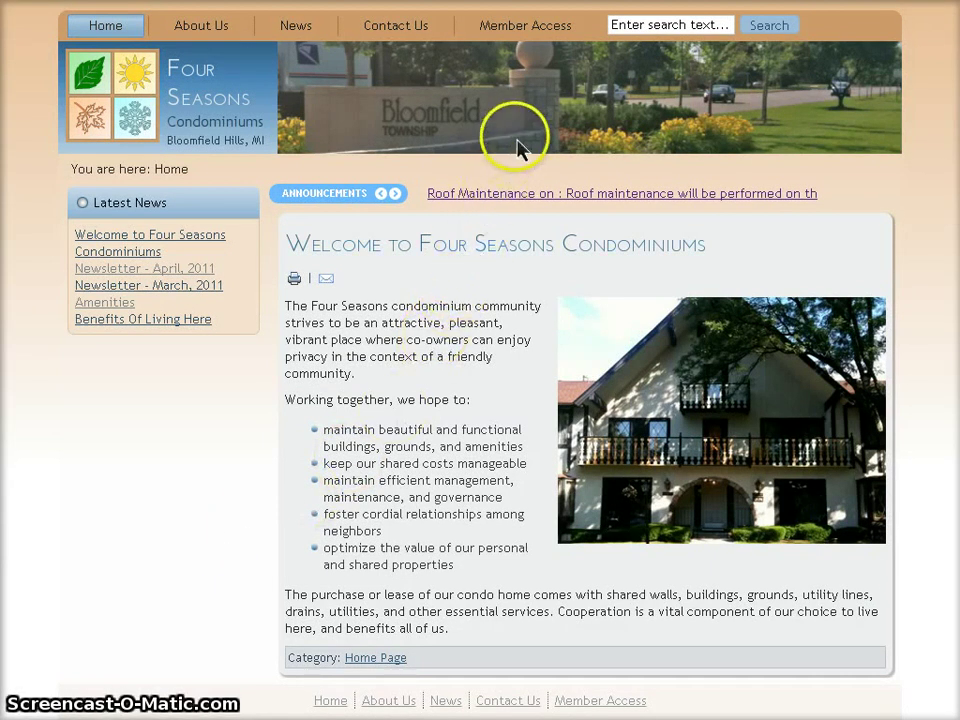
Enter the test member's user name and password on the Member Login page
{"action": "left_click", "coordinate": [513, 33]}
{"action": "left_click", "coordinate": [573, 374]}
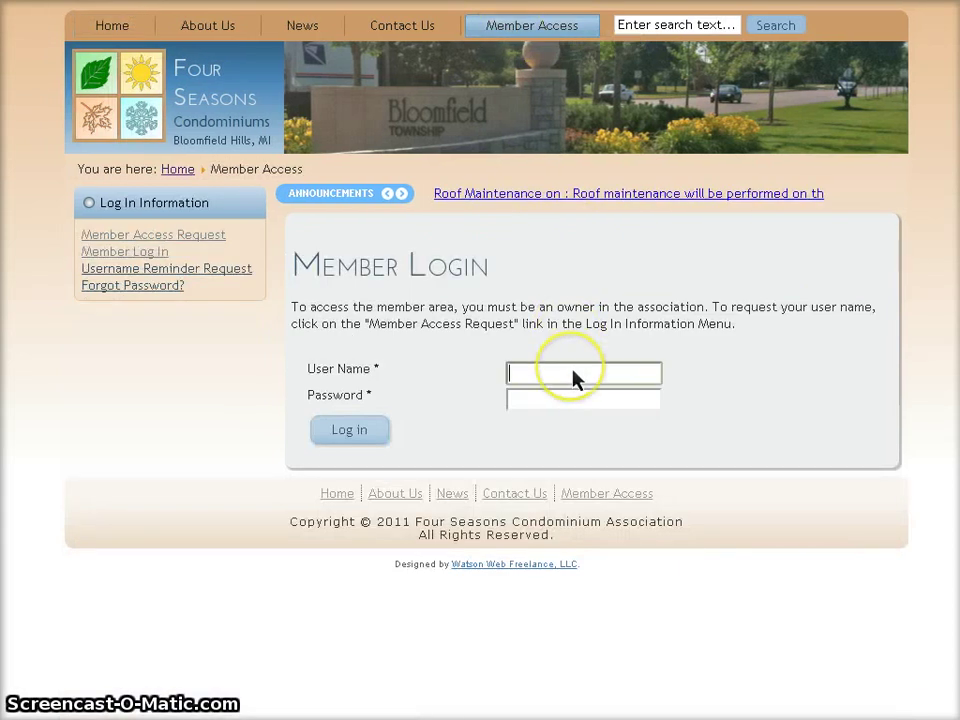
{"action": "type", "text": "test"}
{"action": "left_click", "coordinate": [570, 398]}
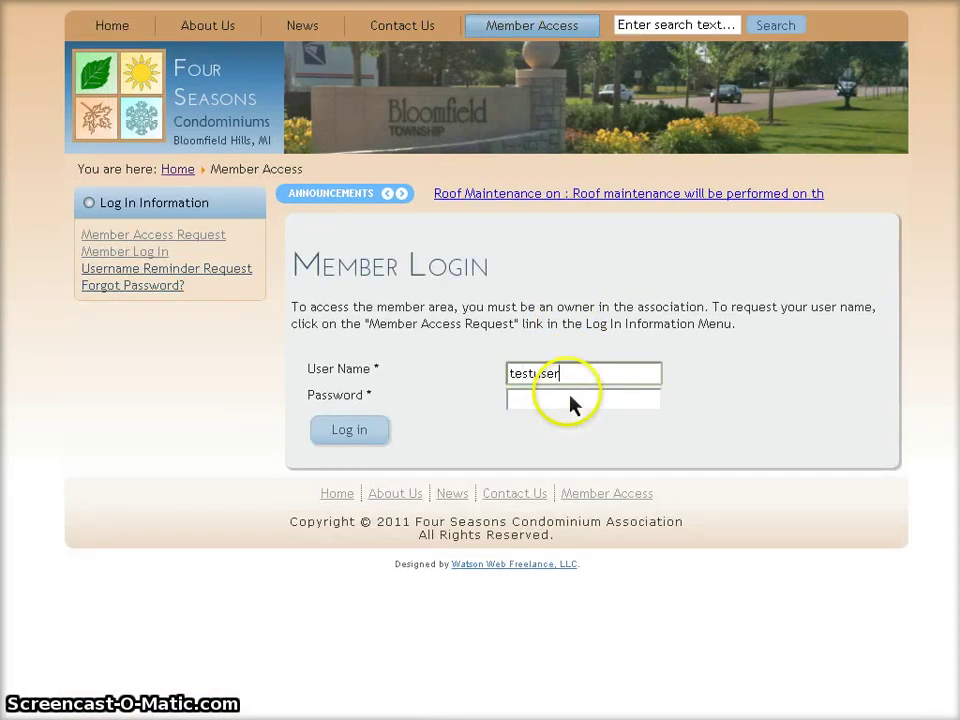
{"action": "left_click", "coordinate": [571, 404]}
{"action": "type", "text": "123"}
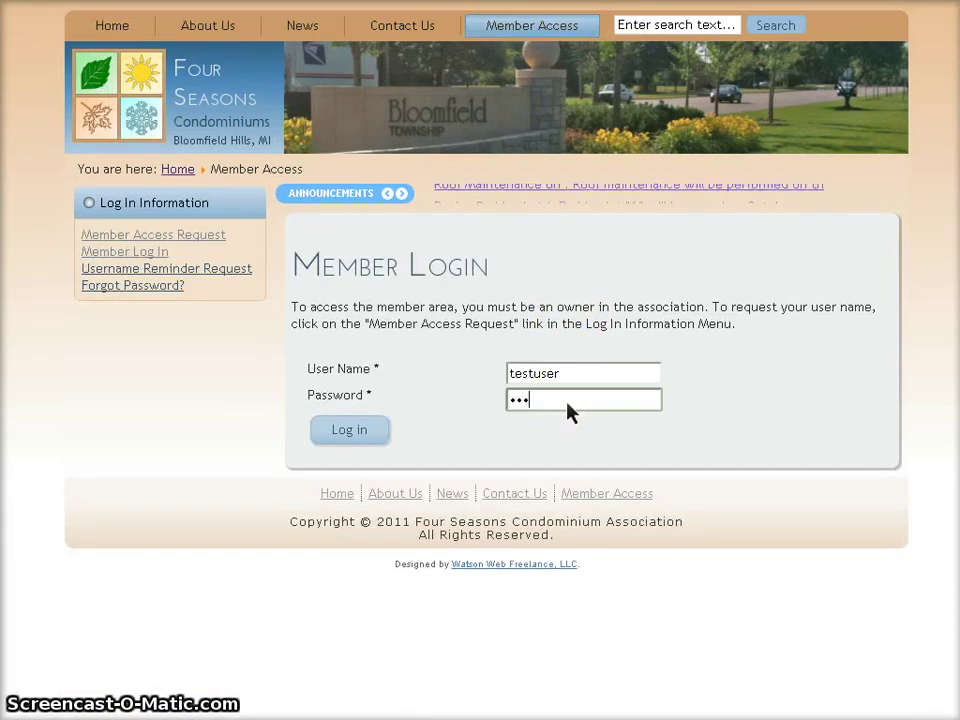
{"action": "type", "text": "45"}
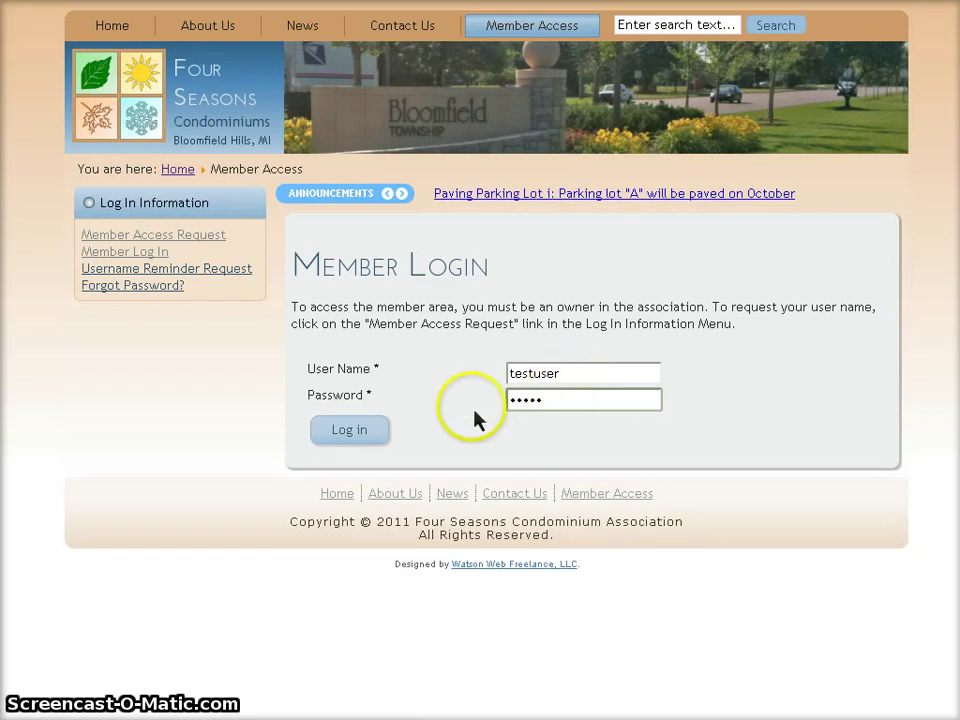
Log in to reach the 'You Are Logged In' page and reveal the User Menu options
{"action": "left_click", "coordinate": [352, 433]}
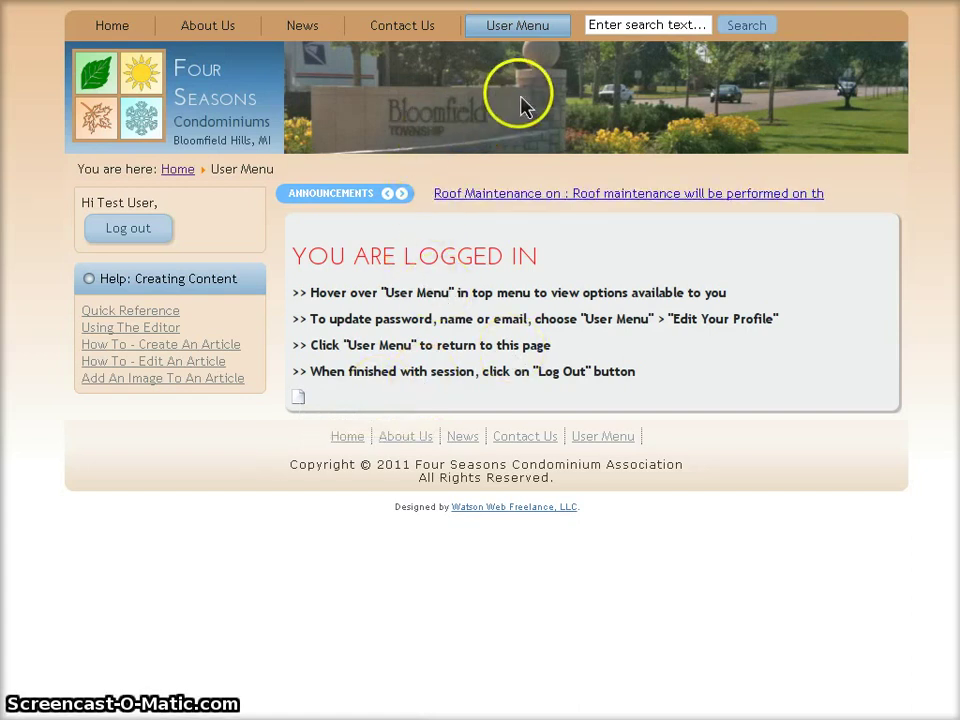
{"action": "mouse_move", "coordinate": [540, 38]}
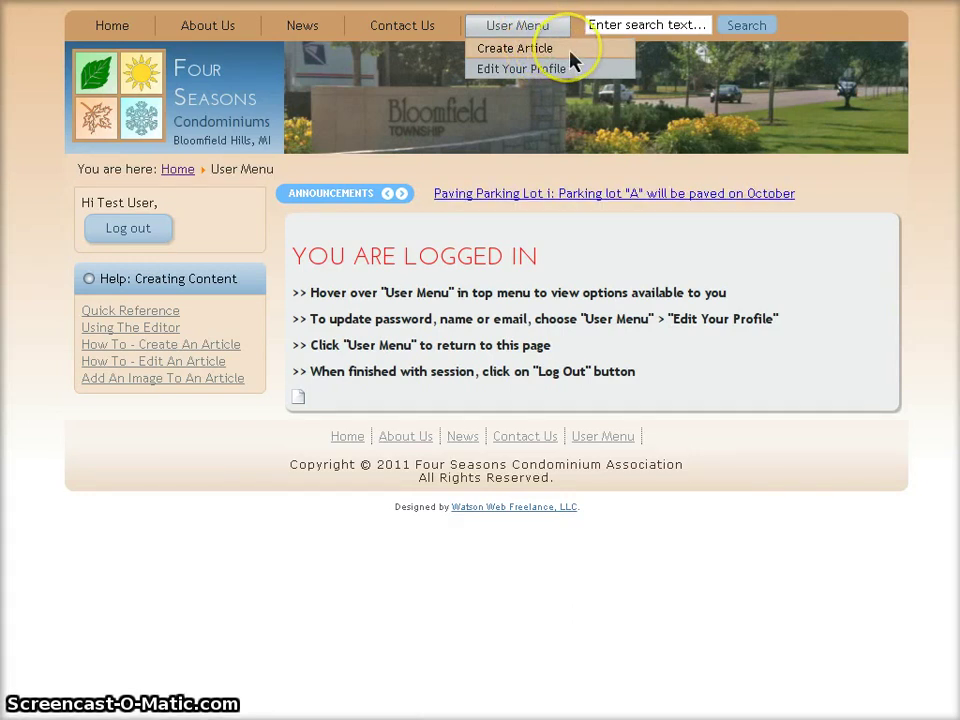
Start a new article submission titled 'My new article #2', with the cursor in the empty body
{"action": "left_click", "coordinate": [300, 400]}
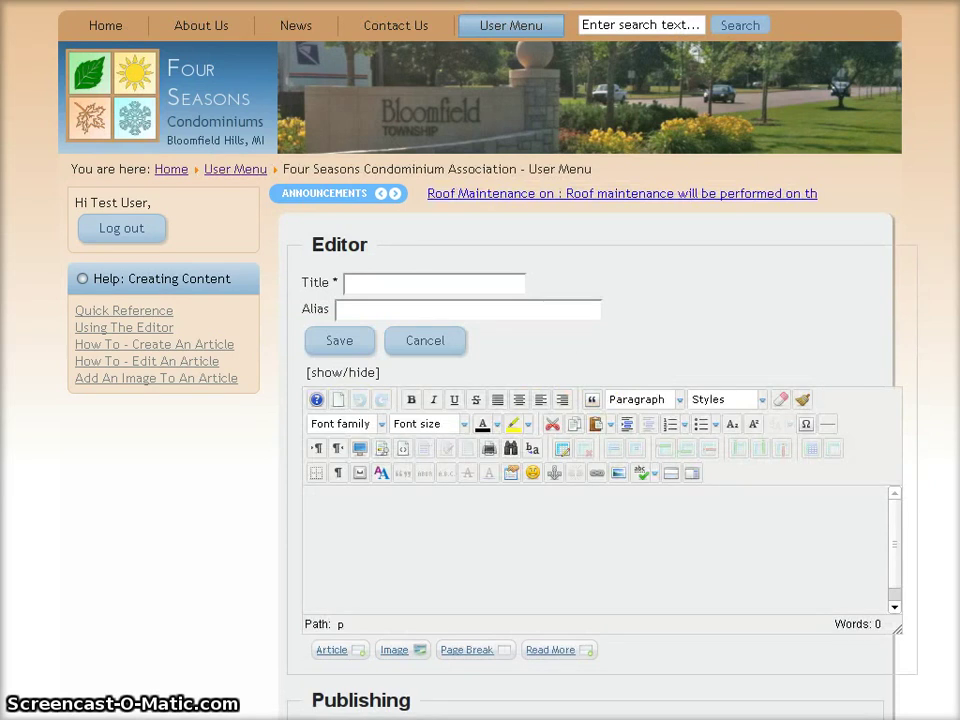
{"action": "scroll", "coordinate": [829, 326], "scroll_direction": "down", "scroll_amount": 3}
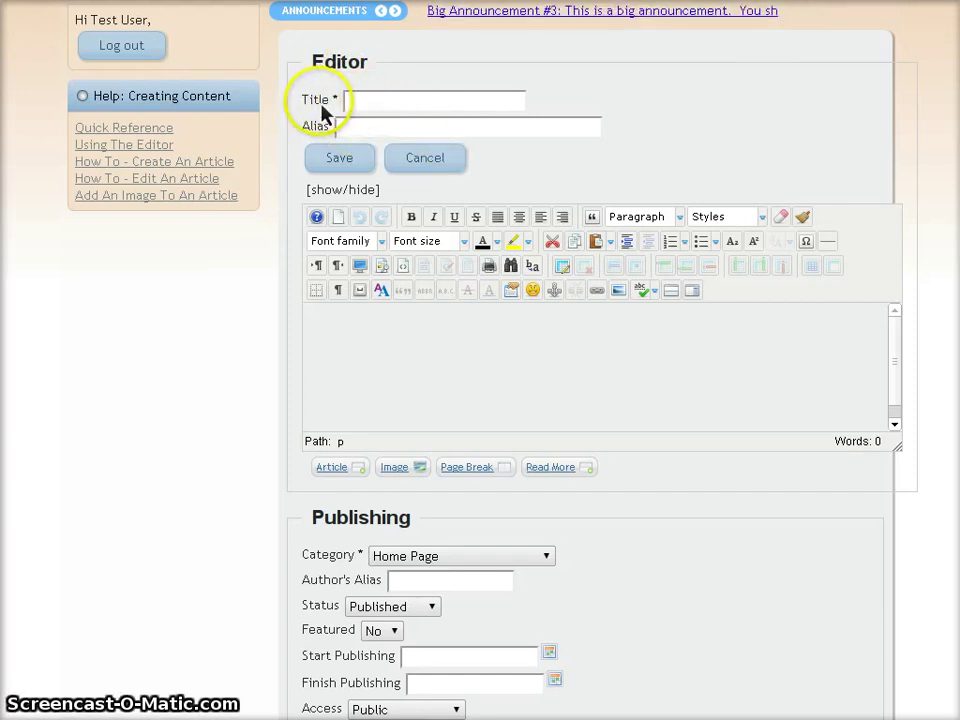
{"action": "left_click", "coordinate": [364, 102]}
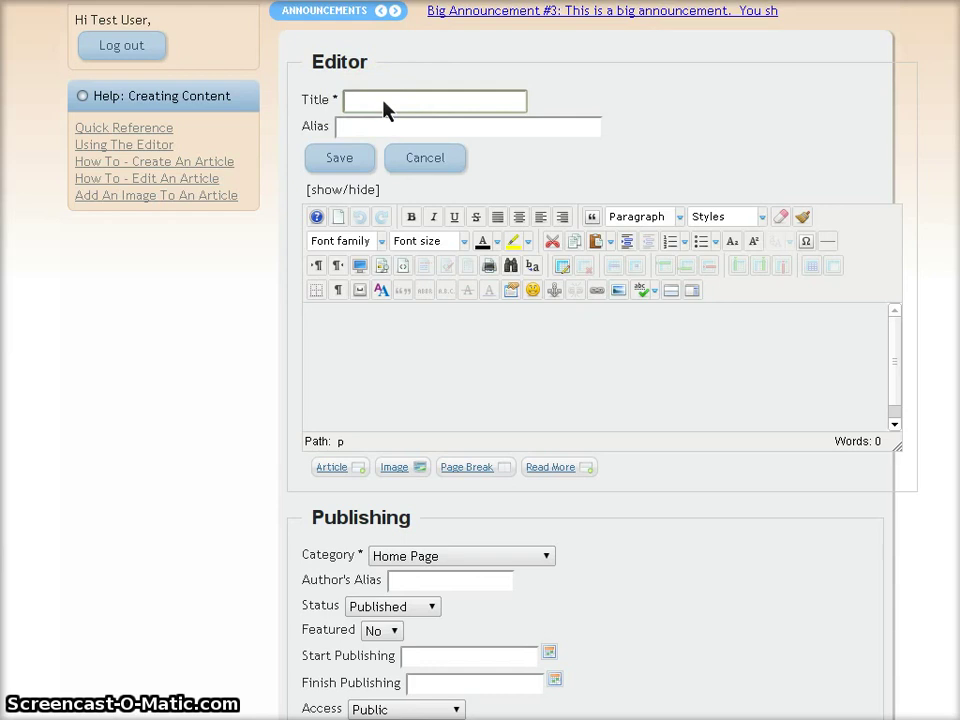
{"action": "type", "text": "My ne"}
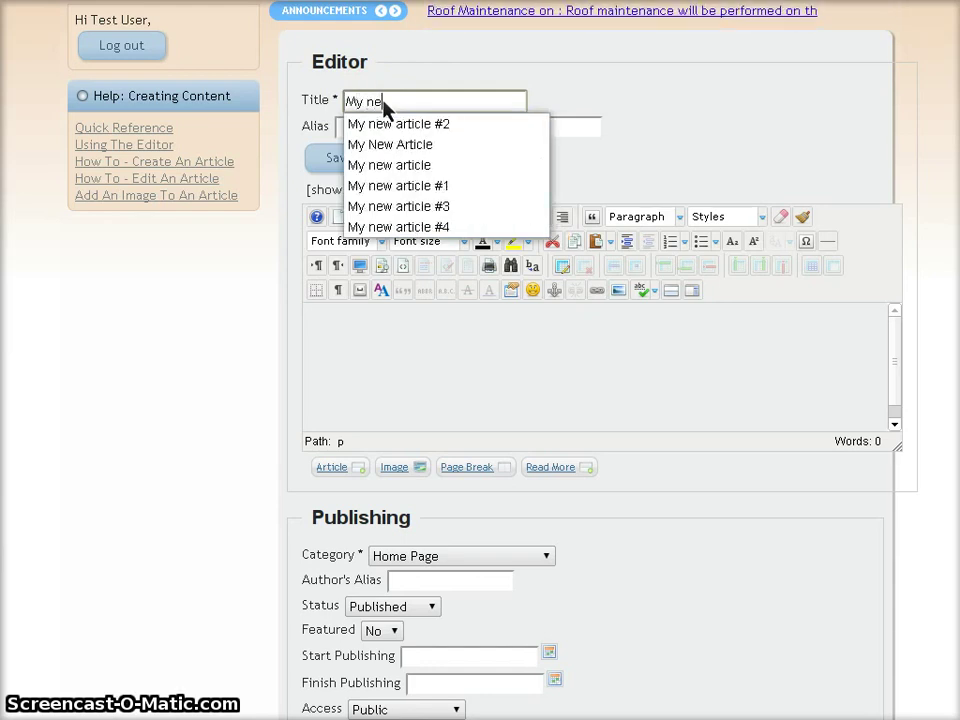
{"action": "type", "text": "w"}
{"action": "left_click", "coordinate": [452, 124]}
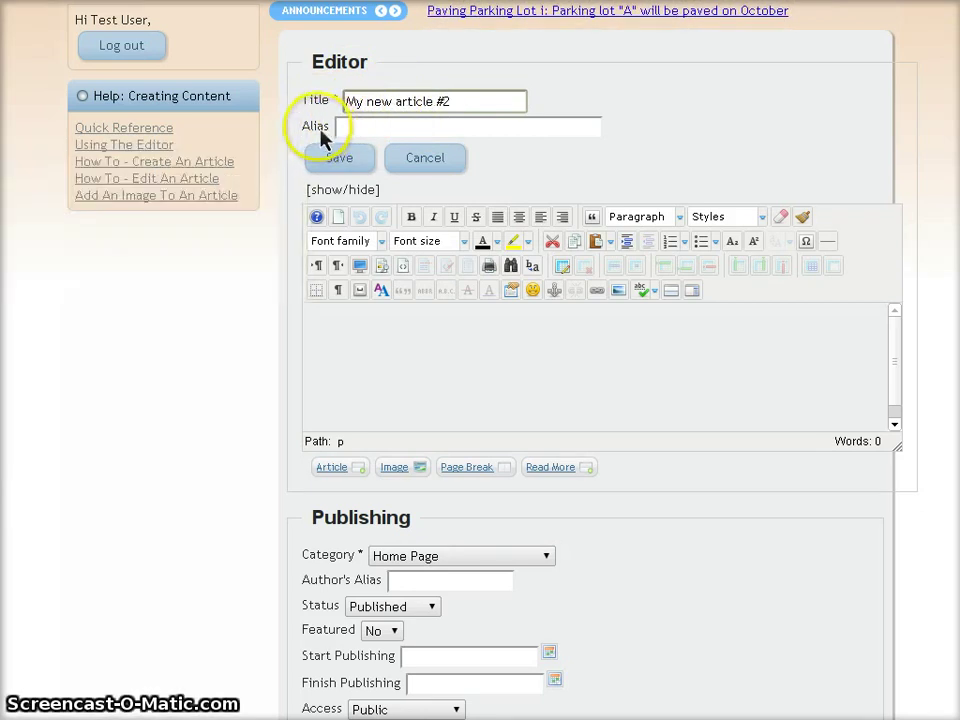
{"action": "left_click", "coordinate": [355, 130]}
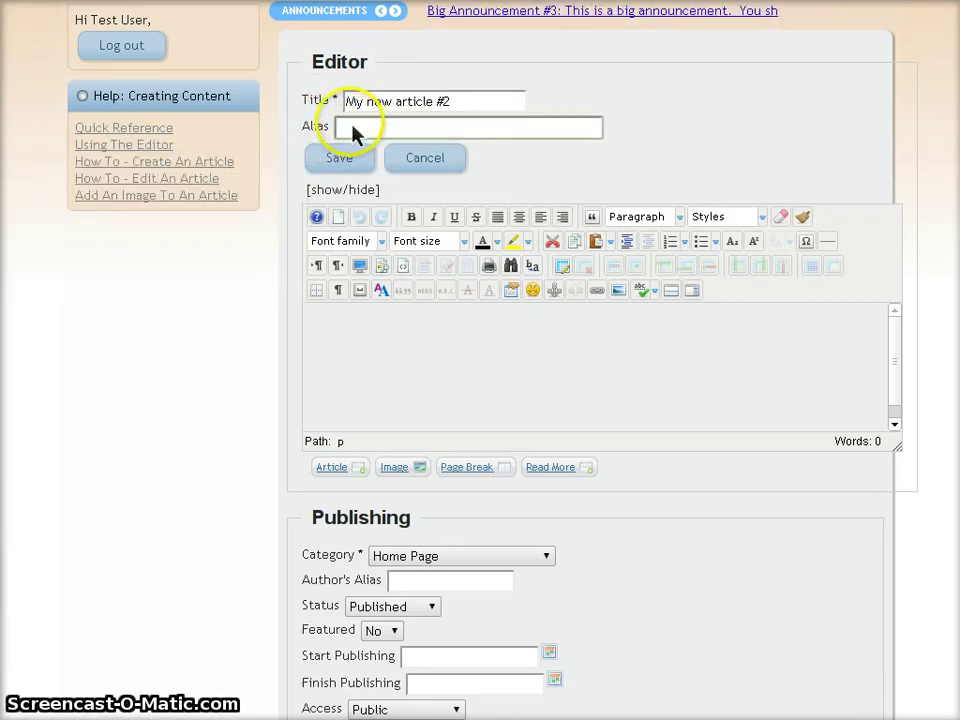
{"action": "left_click", "coordinate": [380, 337]}
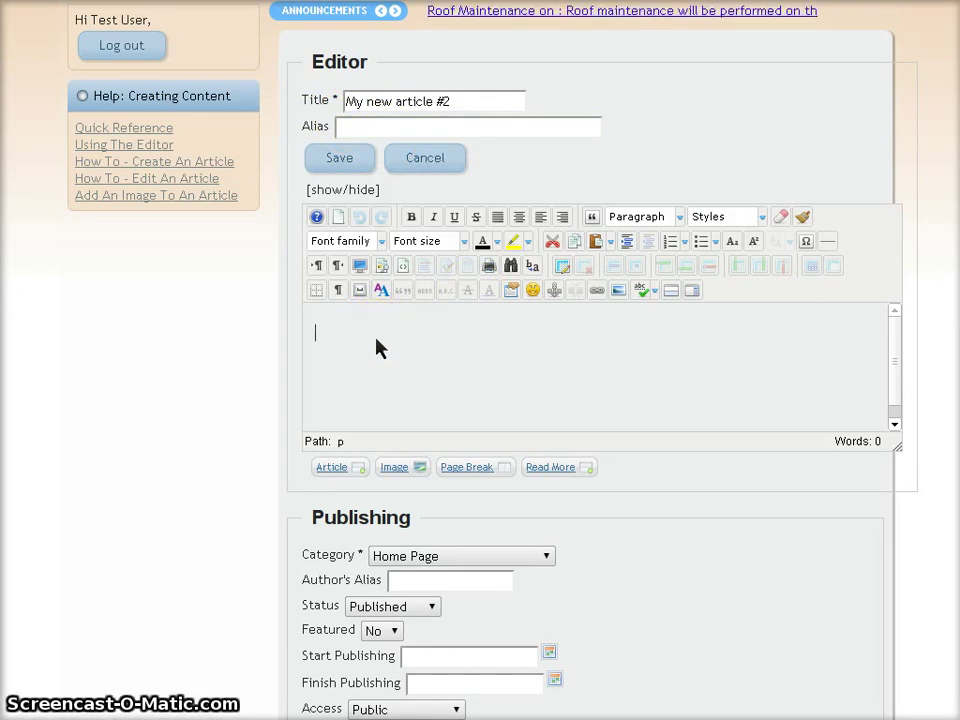
Type 'This is my first line of the article.' and 'And this is the second.' on separate lines
{"action": "left_click", "coordinate": [377, 345]}
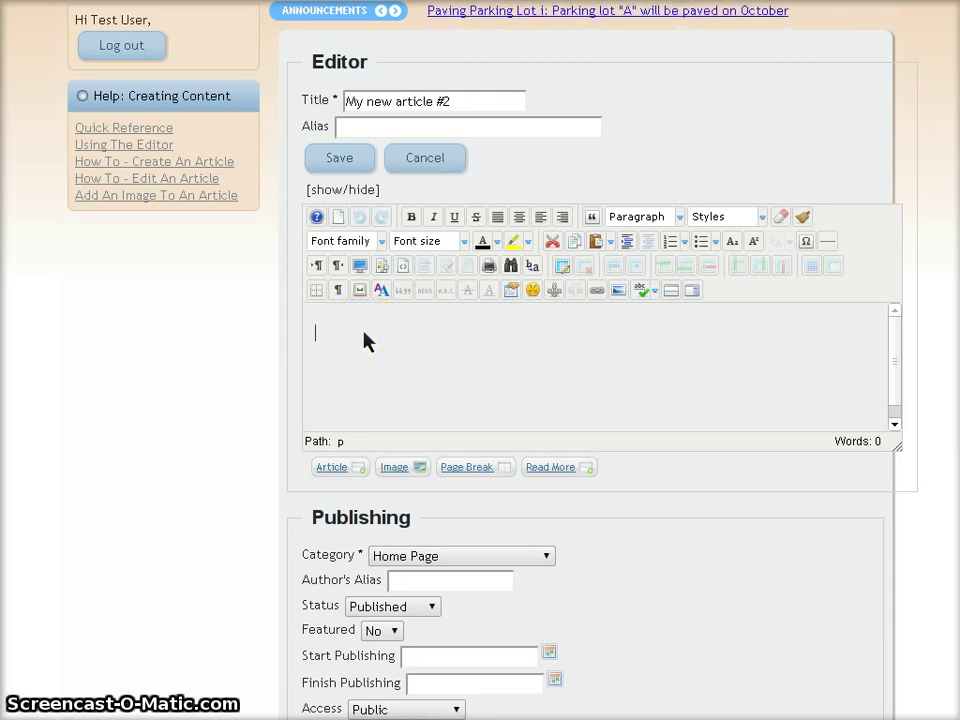
{"action": "type", "text": "This is"}
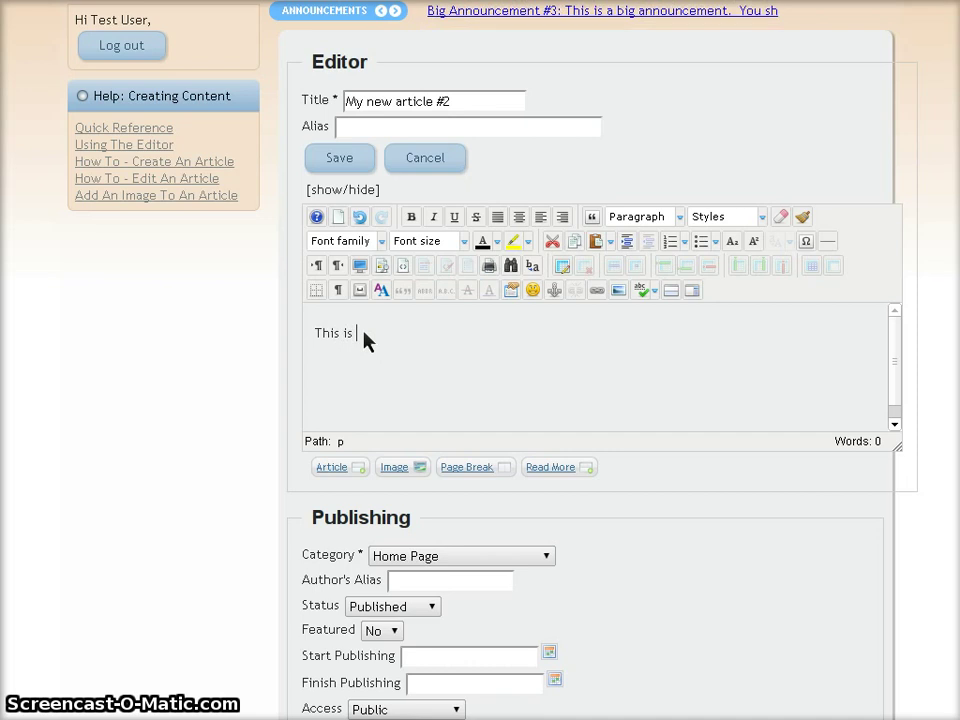
{"action": "type", "text": " my first l"}
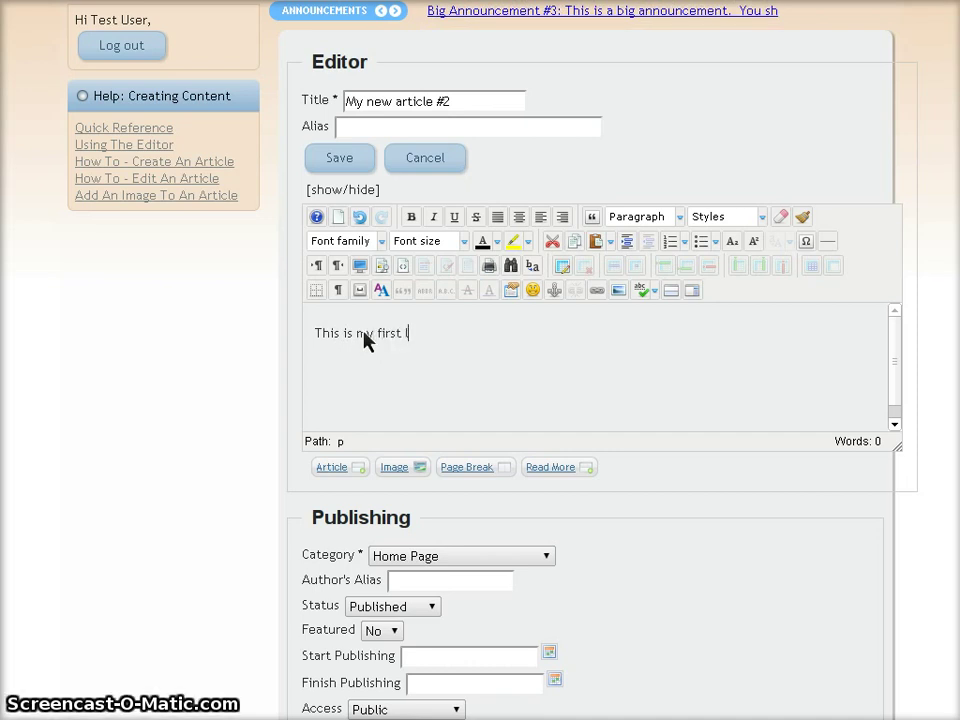
{"action": "type", "text": "ine of the "}
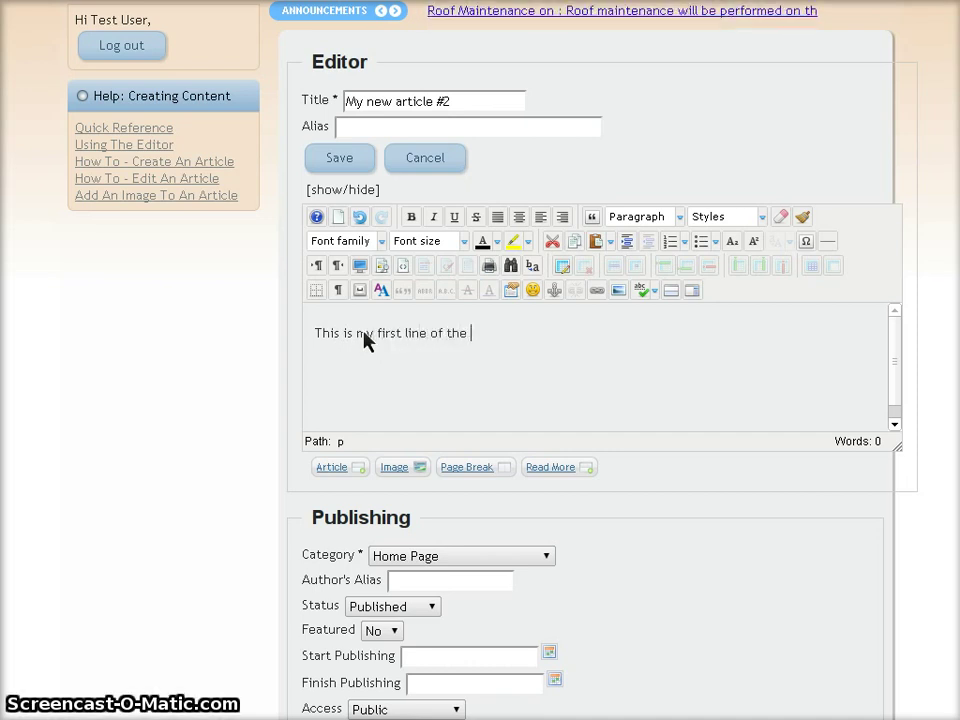
{"action": "type", "text": "article."}
{"action": "key", "text": "Return"}
{"action": "type", "text": "And th"}
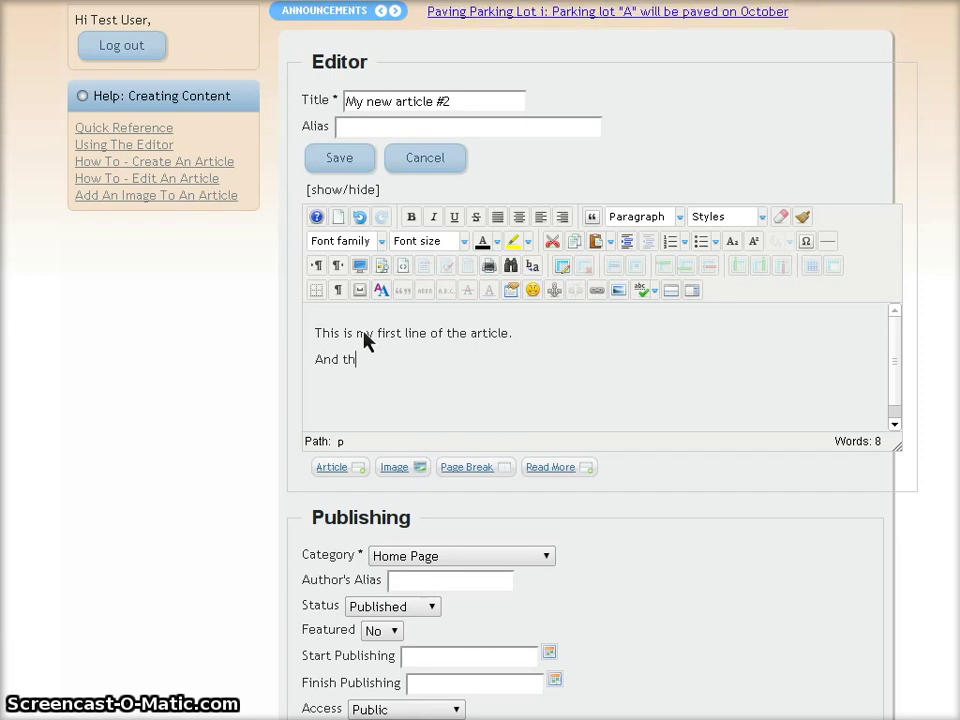
{"action": "type", "text": "is is the sec"}
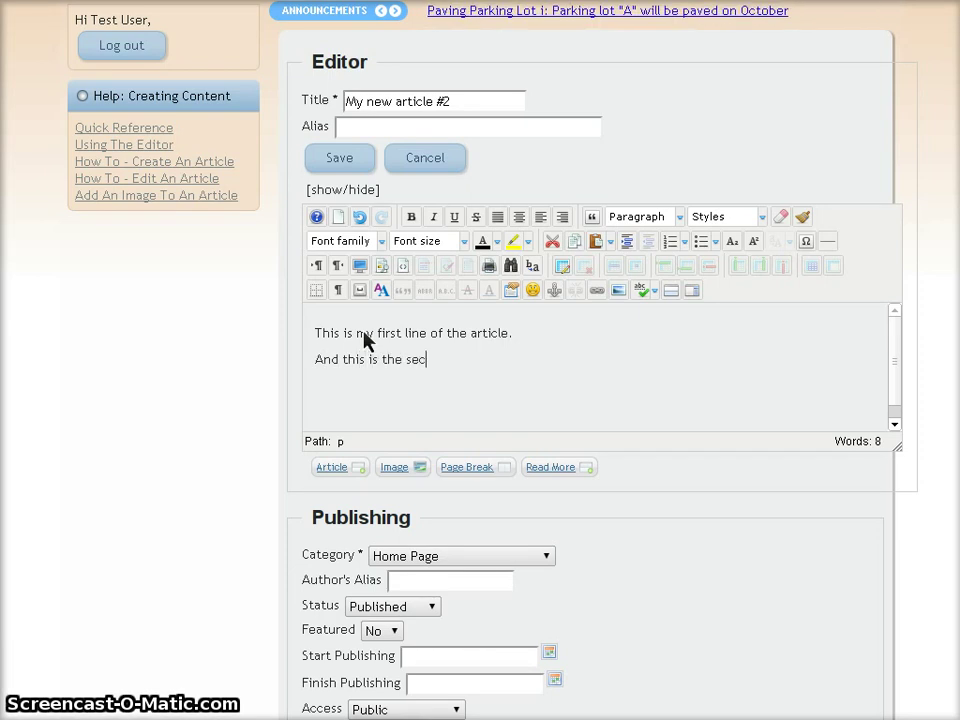
{"action": "type", "text": "ond."}
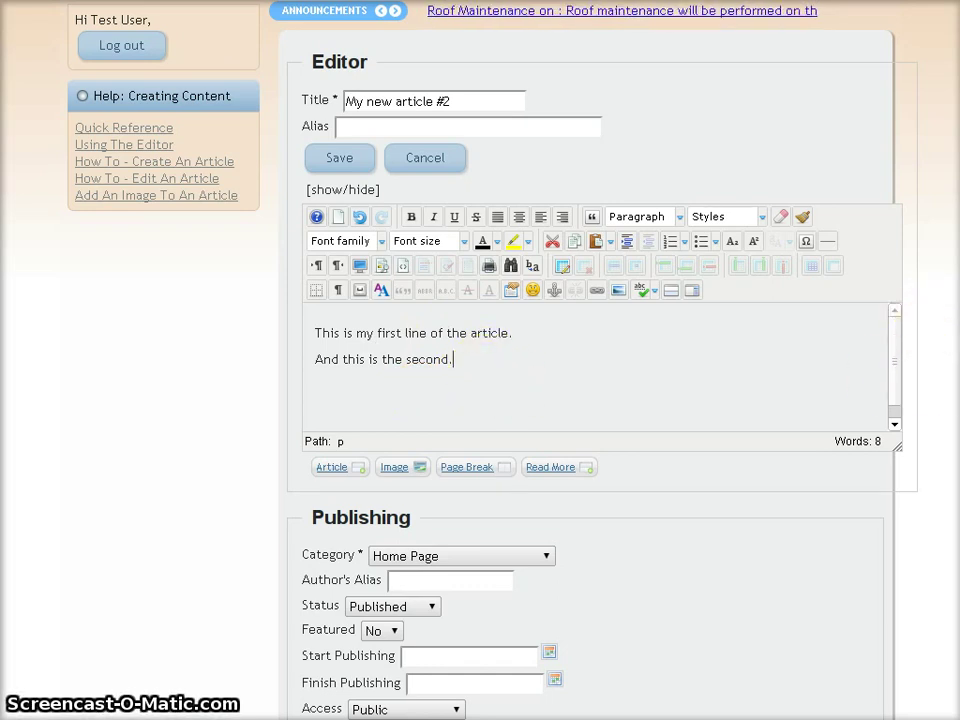
{"action": "scroll", "coordinate": [590, 400], "scroll_direction": "down", "scroll_amount": 3}
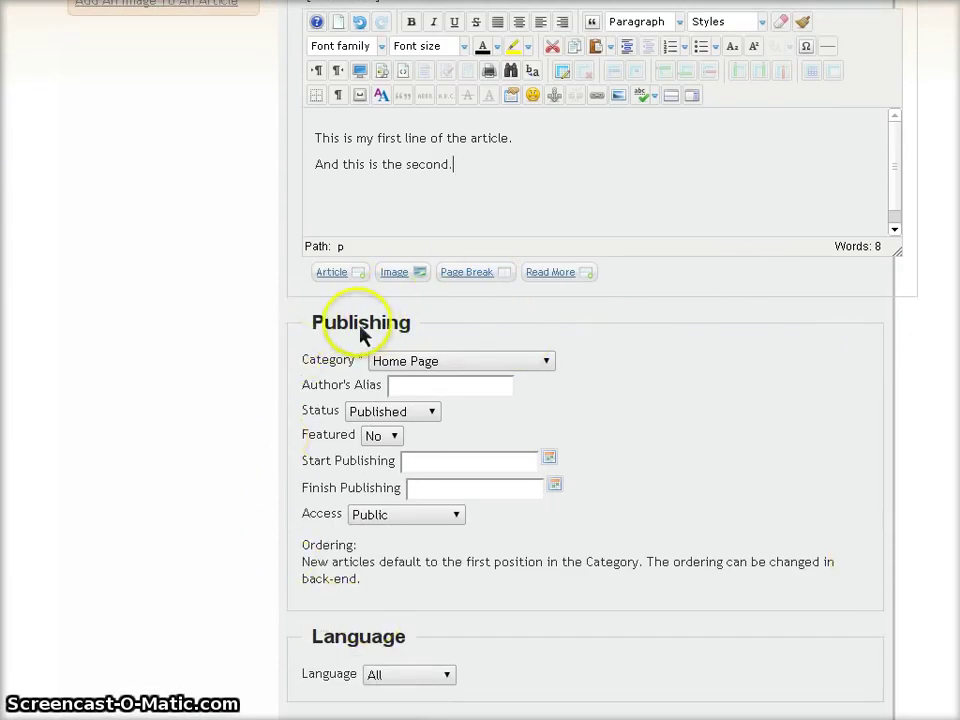
{"action": "left_click", "coordinate": [433, 368]}
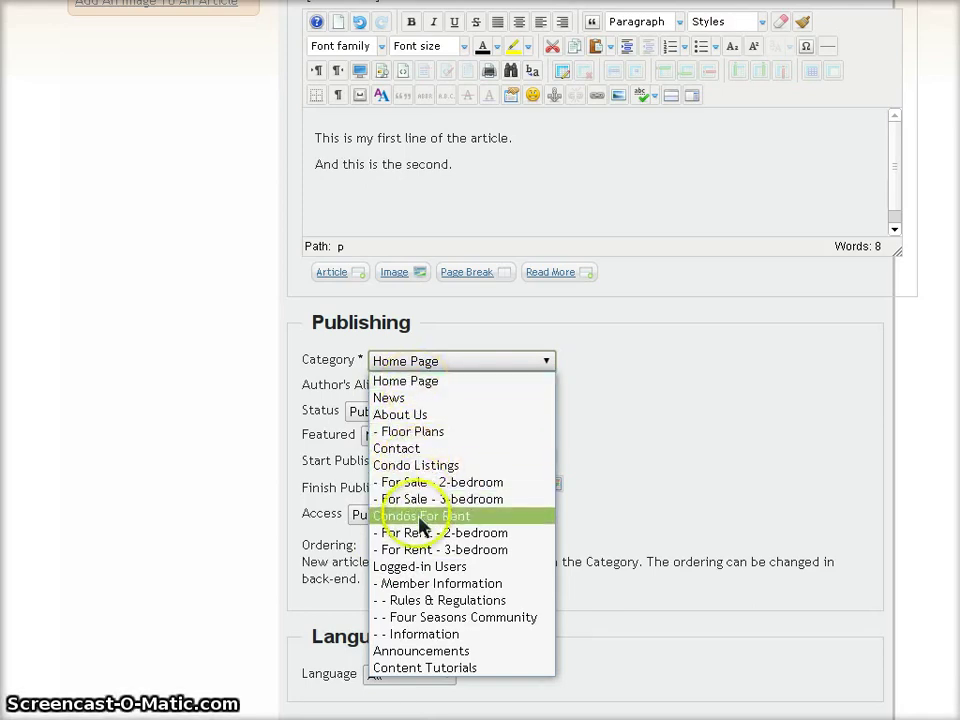
{"action": "left_click", "coordinate": [458, 364]}
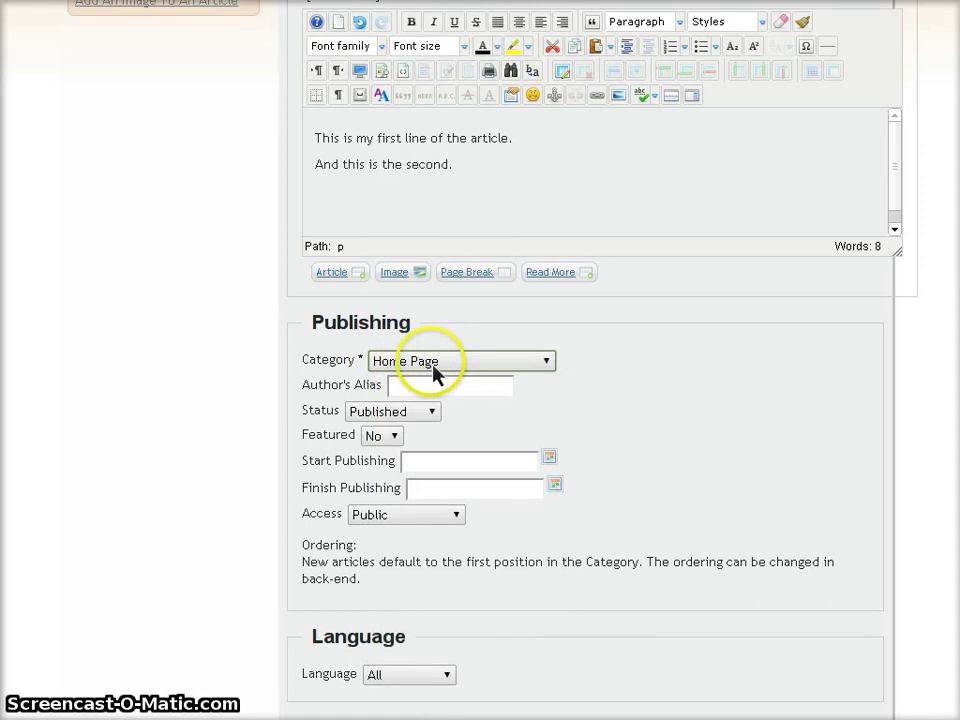
{"action": "mouse_move", "coordinate": [328, 400]}
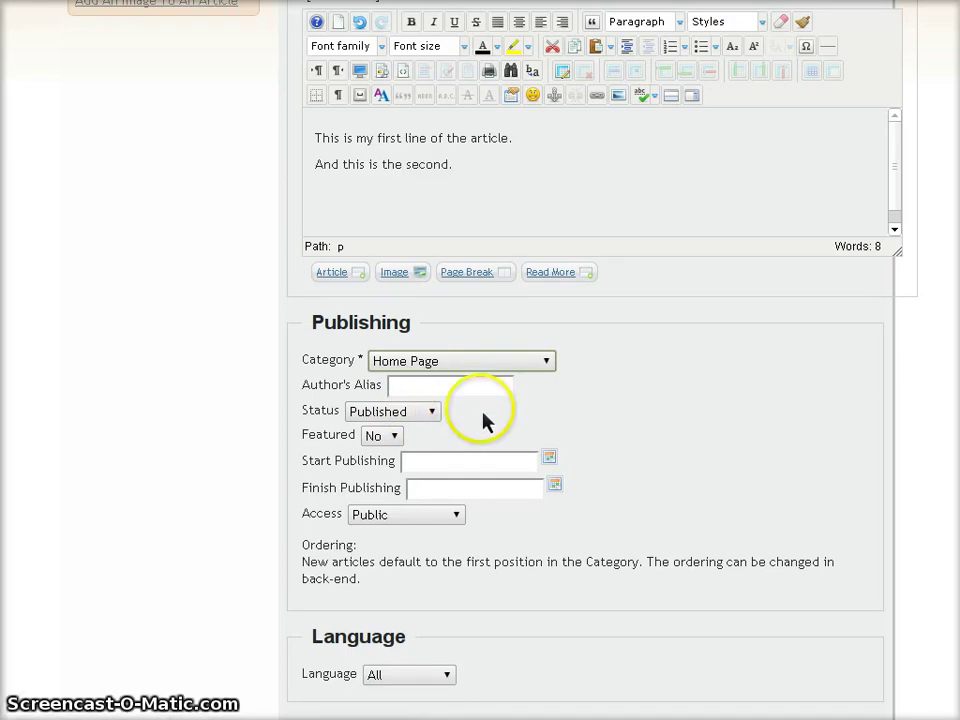
Switch the article's Status to Unpublished and then back to Published
{"action": "left_click", "coordinate": [426, 414]}
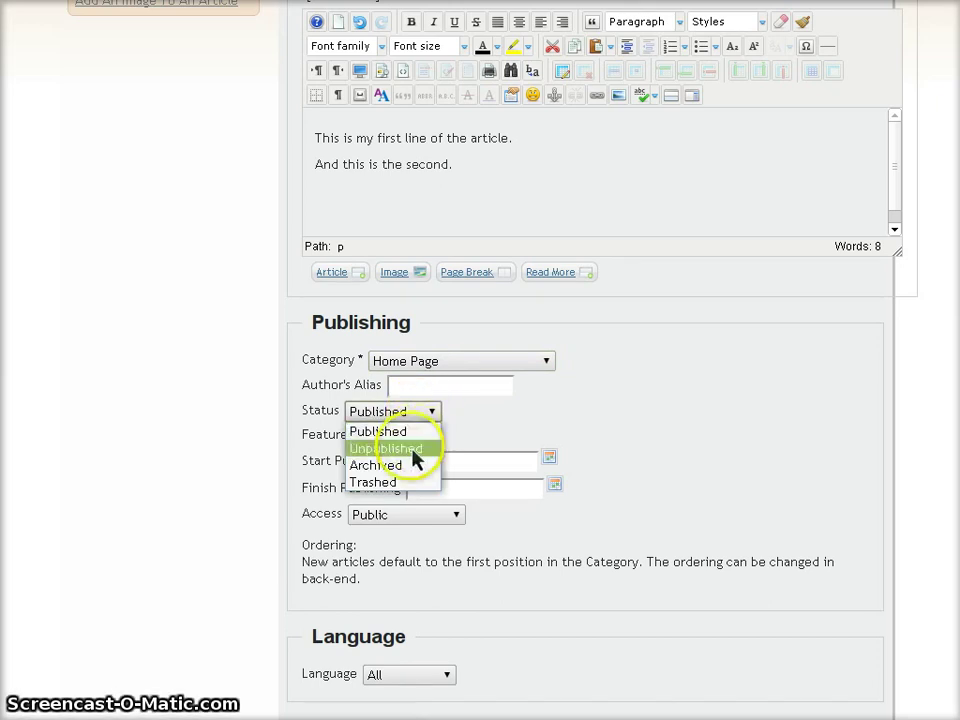
{"action": "left_click", "coordinate": [412, 449]}
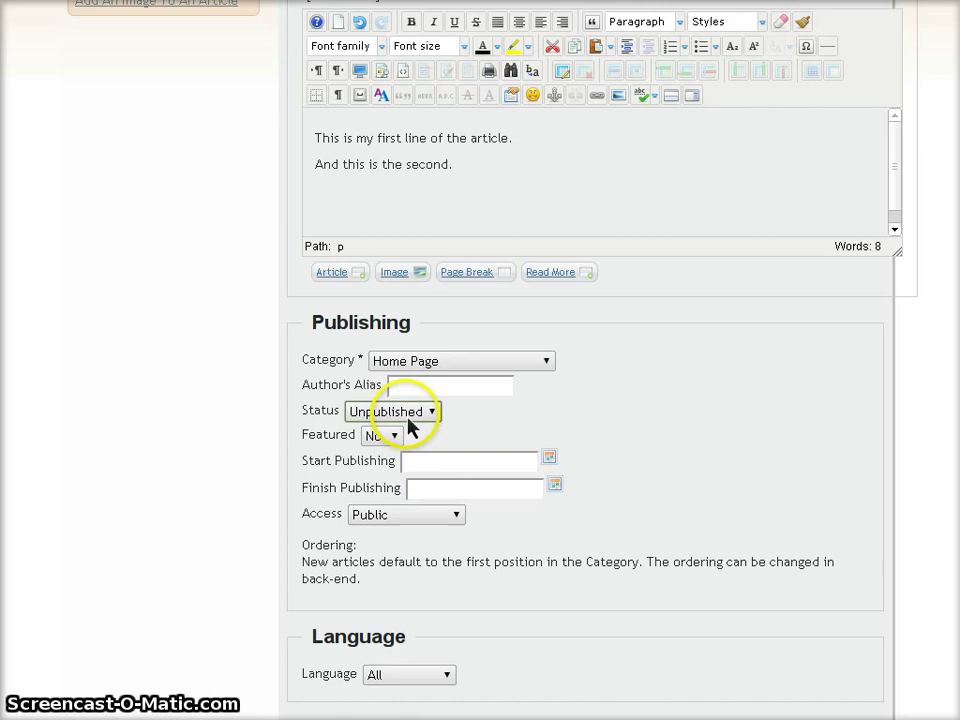
{"action": "left_click", "coordinate": [408, 418]}
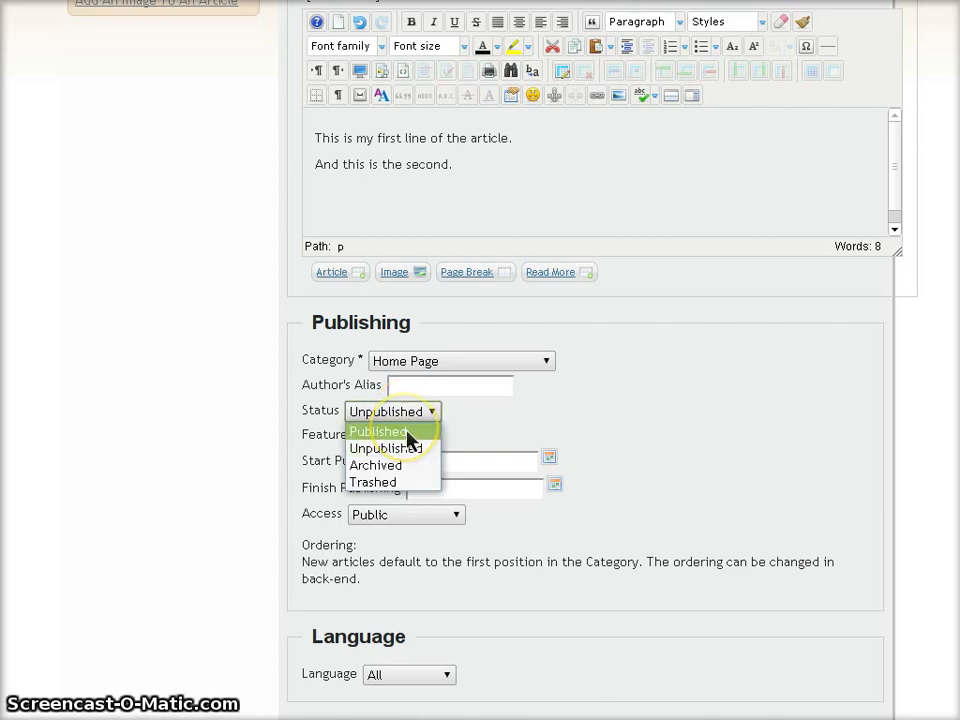
{"action": "left_click", "coordinate": [410, 433]}
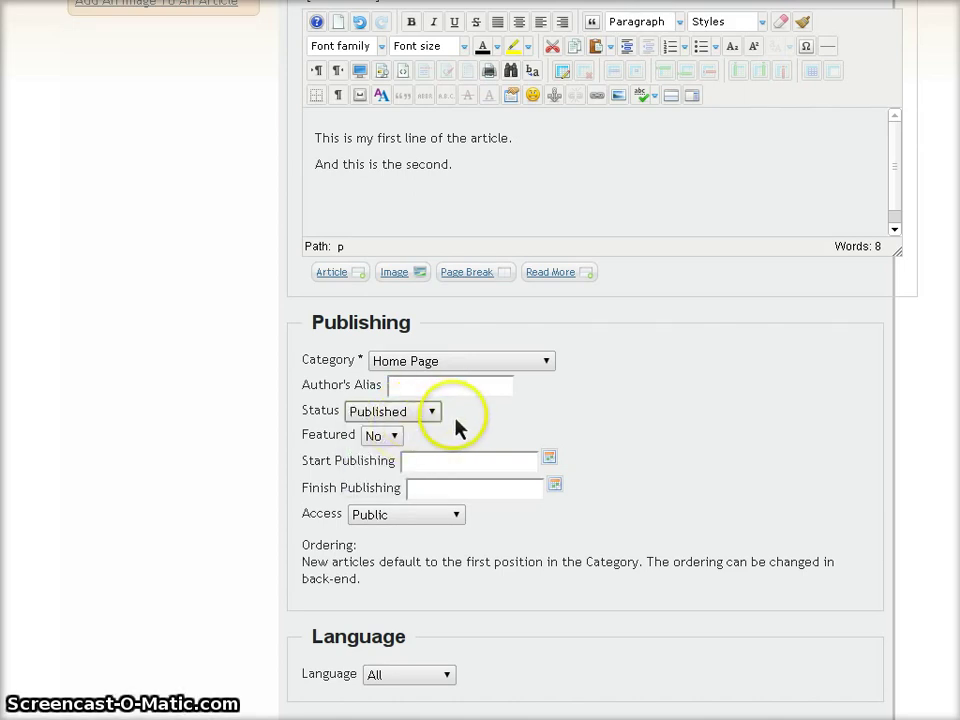
Set the article's Featured option to Yes
{"action": "left_click", "coordinate": [336, 440]}
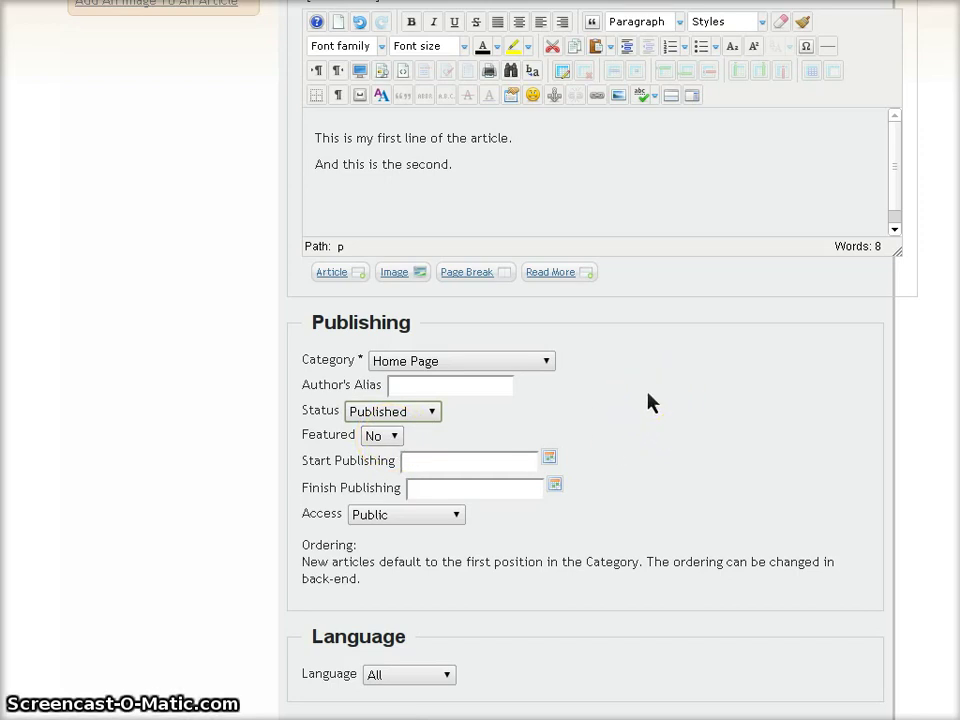
{"action": "left_click", "coordinate": [383, 441]}
{"action": "left_click", "coordinate": [379, 474]}
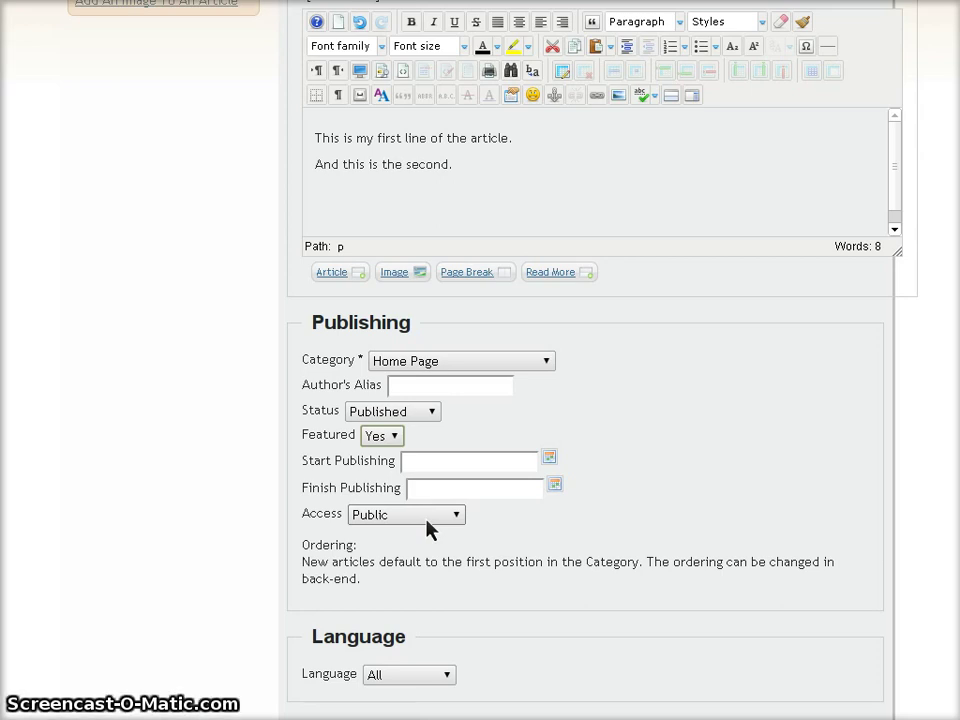
{"action": "left_click", "coordinate": [428, 520]}
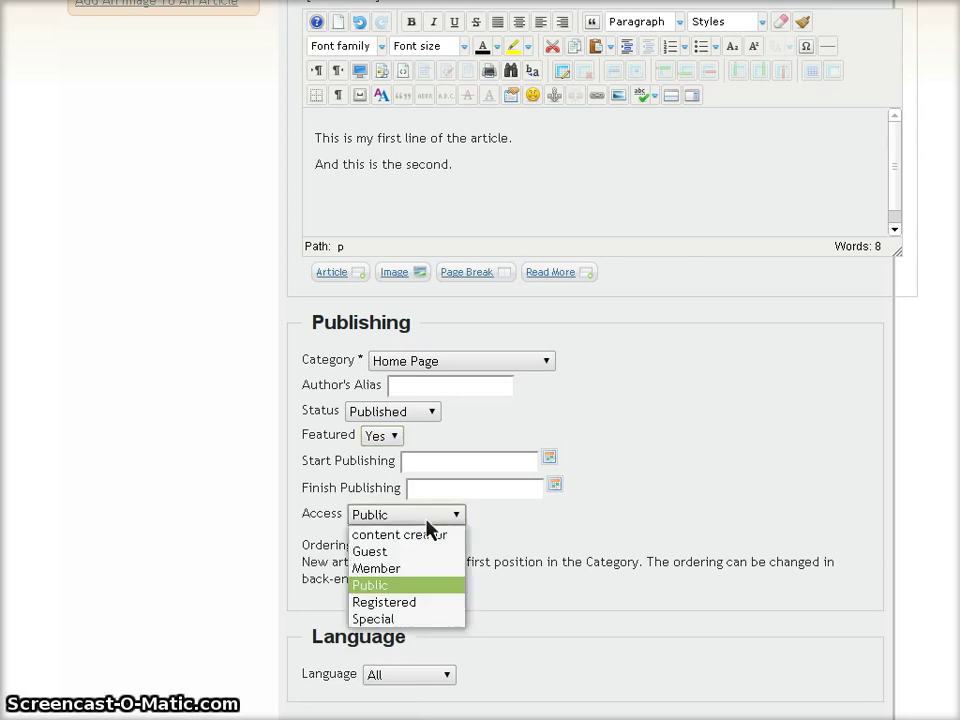
{"action": "left_click", "coordinate": [427, 519]}
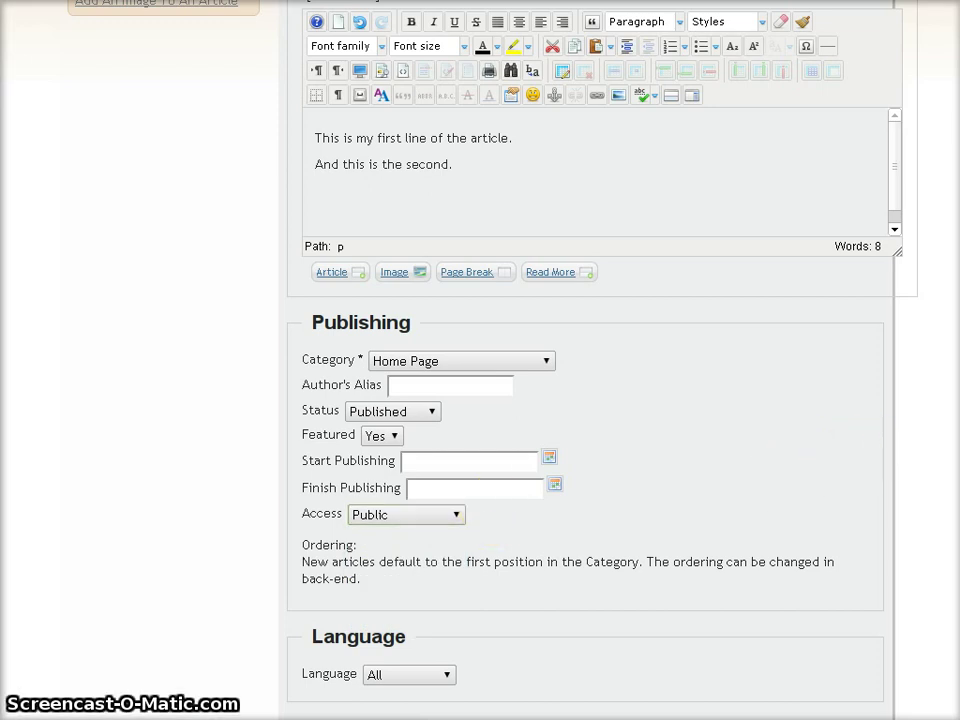
{"action": "scroll", "coordinate": [585, 400], "scroll_direction": "down", "scroll_amount": 5}
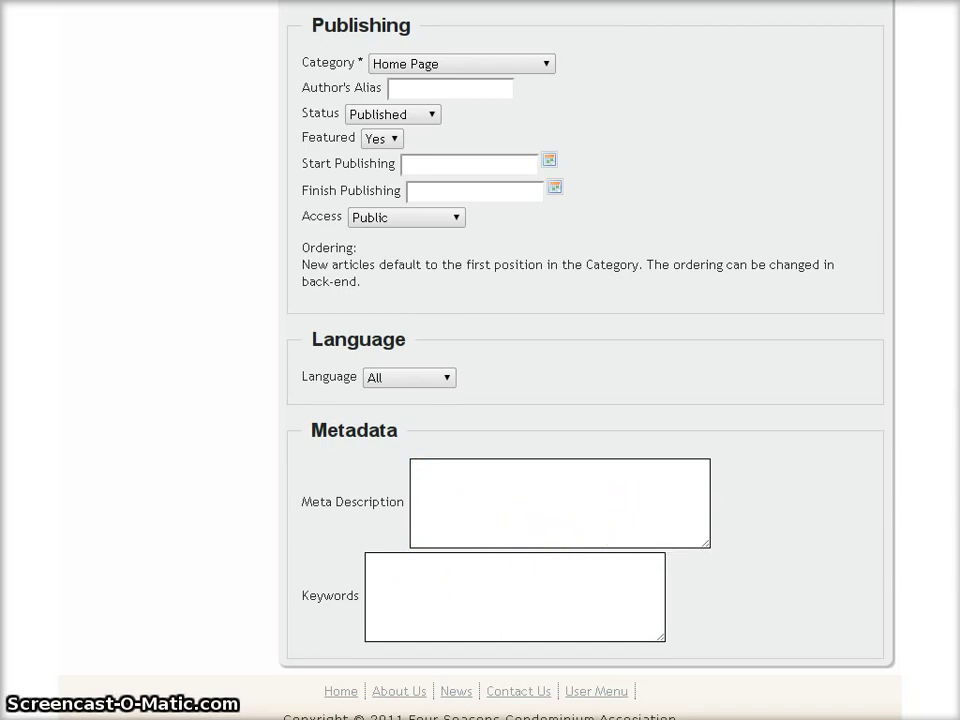
{"action": "scroll", "coordinate": [590, 360], "scroll_direction": "up", "scroll_amount": 10}
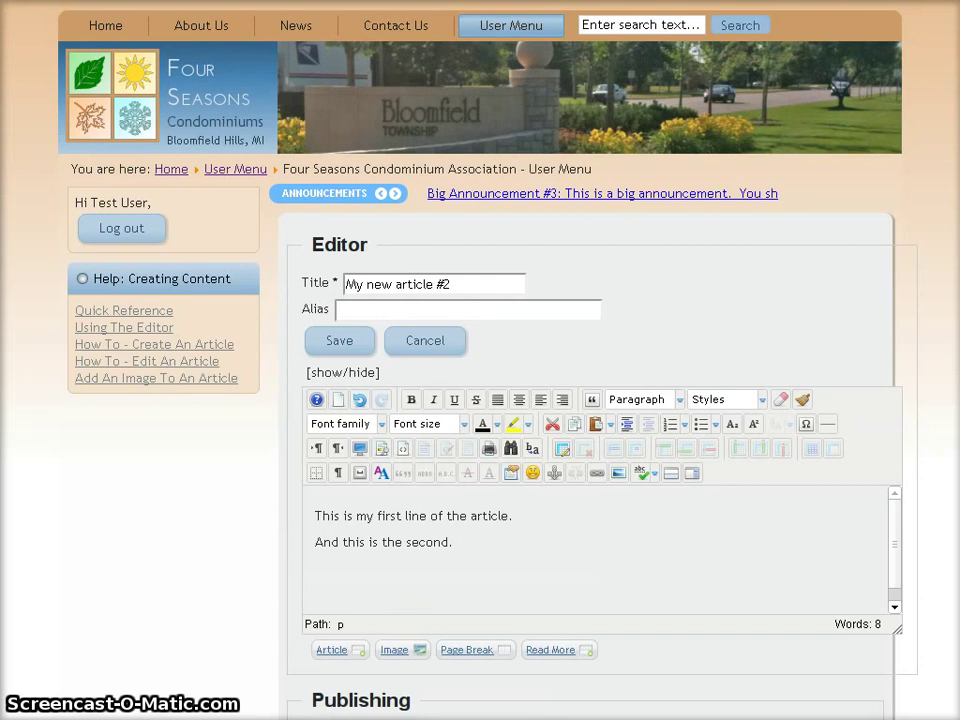
Save the article and view it at the top of the Home page
{"action": "left_click", "coordinate": [341, 345]}
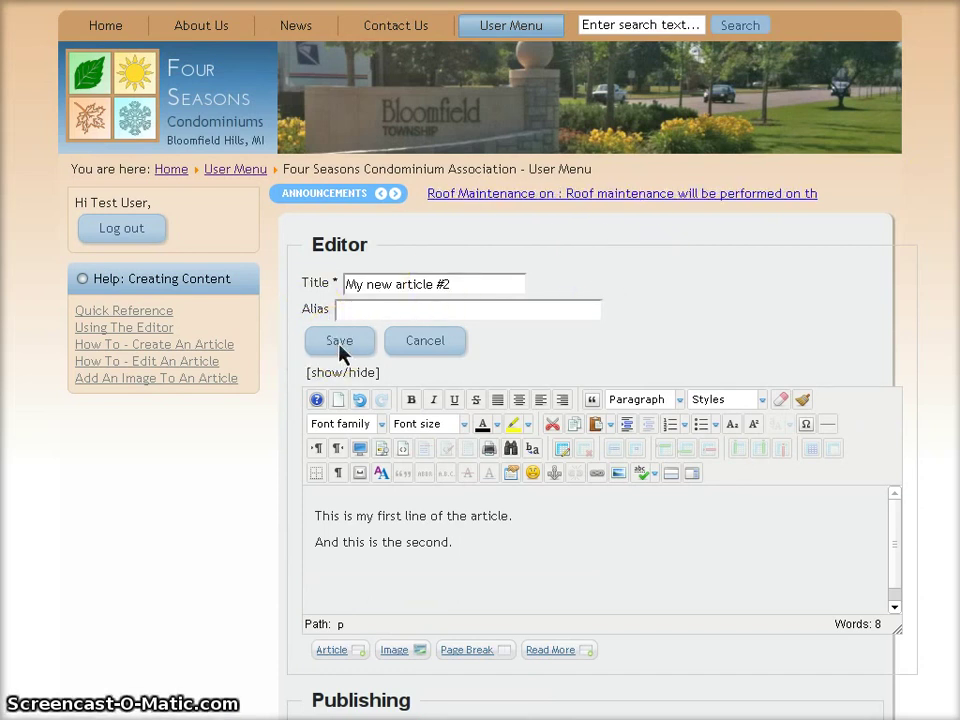
{"action": "left_click", "coordinate": [343, 347]}
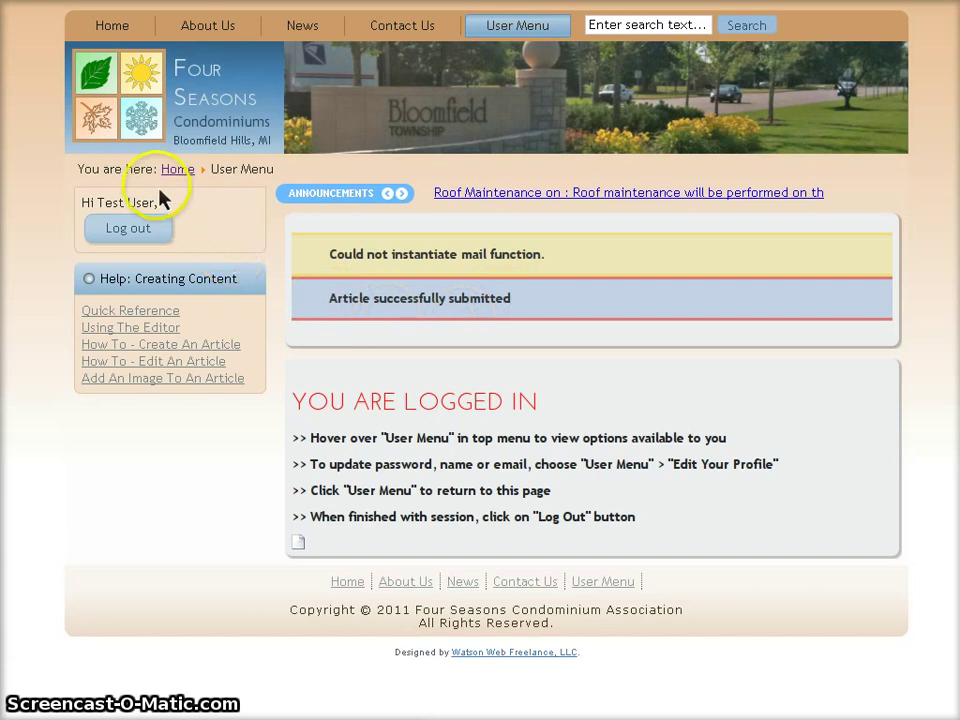
{"action": "left_click", "coordinate": [115, 28]}
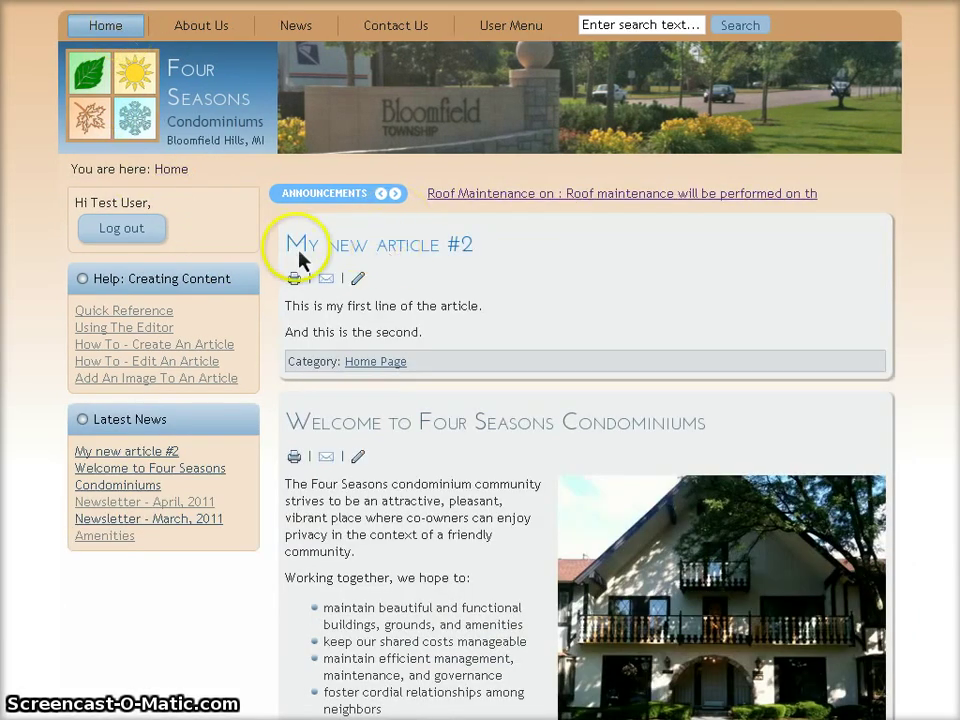